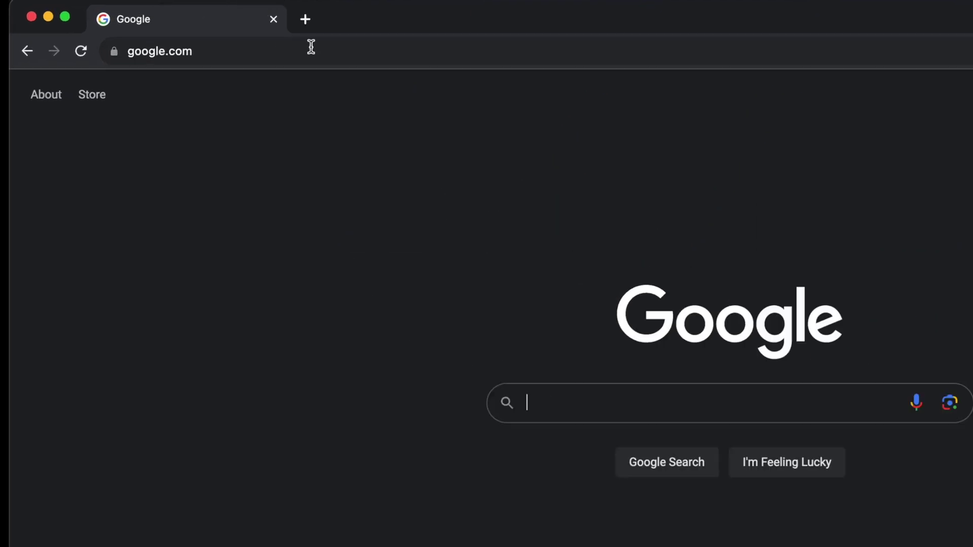
# - Load ionic.io/blog in the browser
pyautogui.click(311, 47)
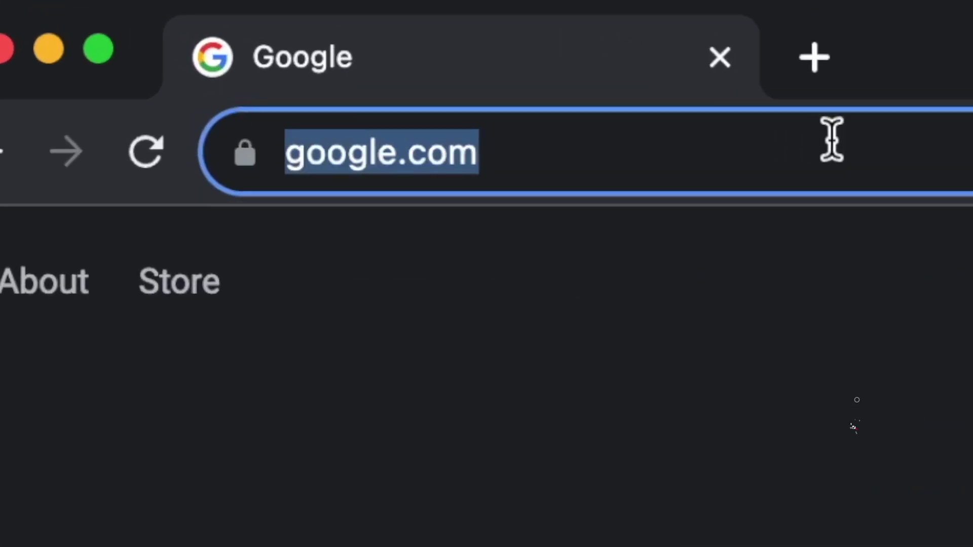
pyautogui.write('ionic.io/')
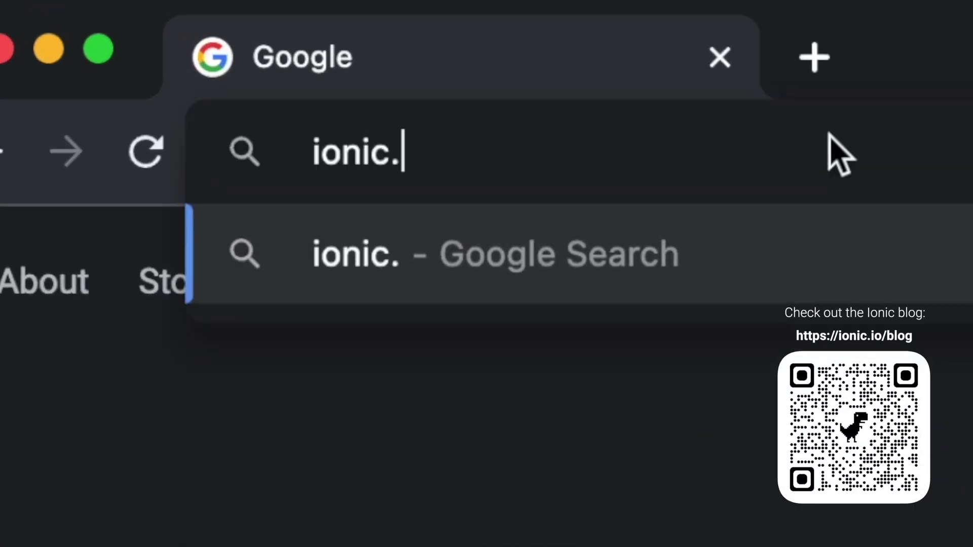
pyautogui.write('blog')
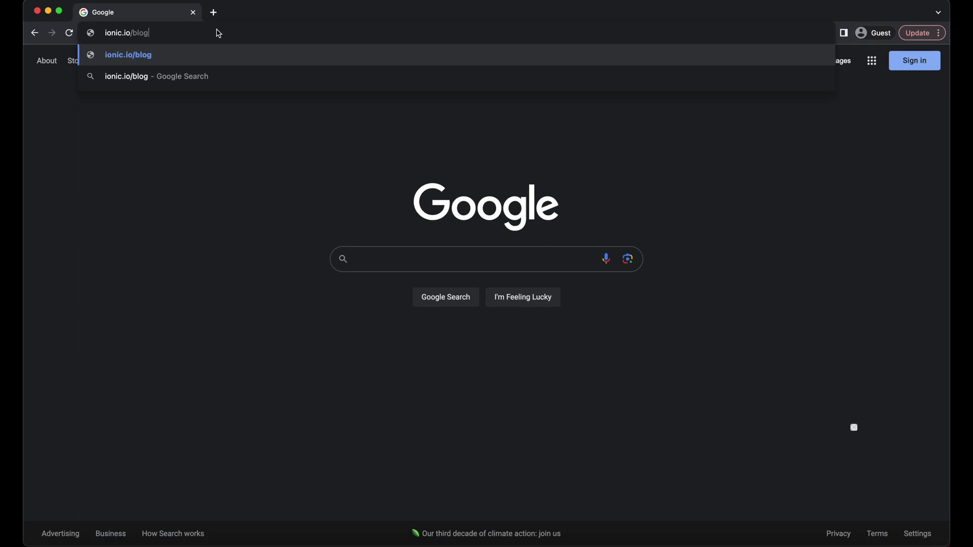
pyautogui.press('Return')
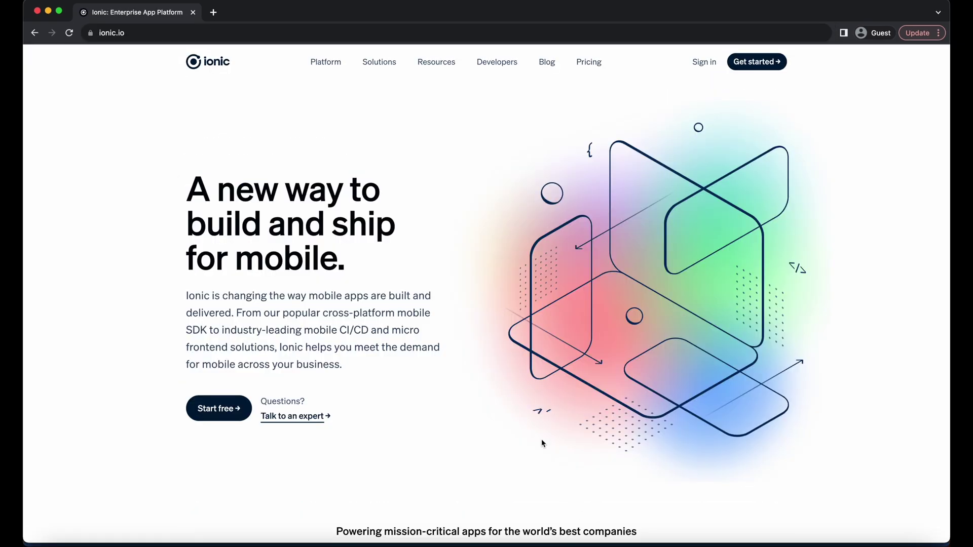
# - Open the Ionic Forum from the Developers menu and browse its categories and latest topics
pyautogui.moveTo(496, 69)
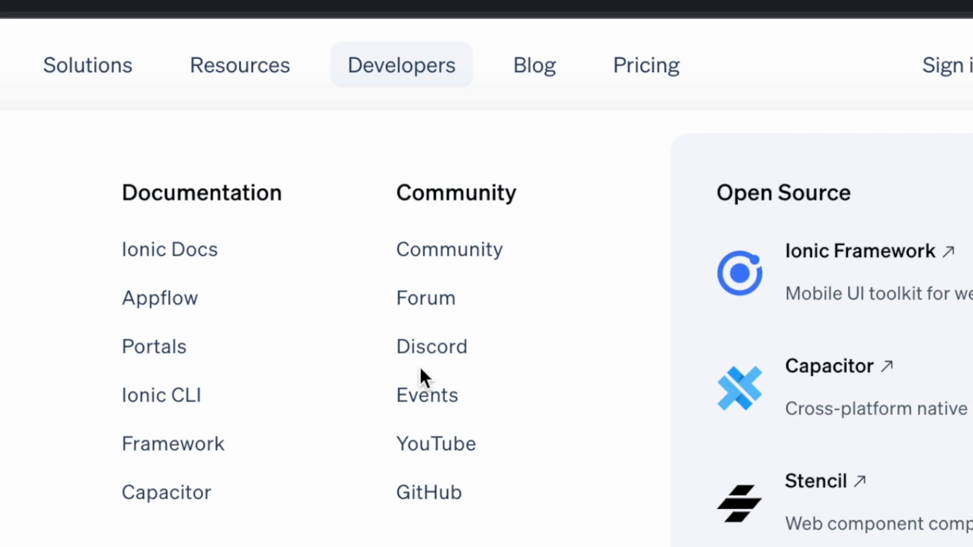
pyautogui.click(420, 305)
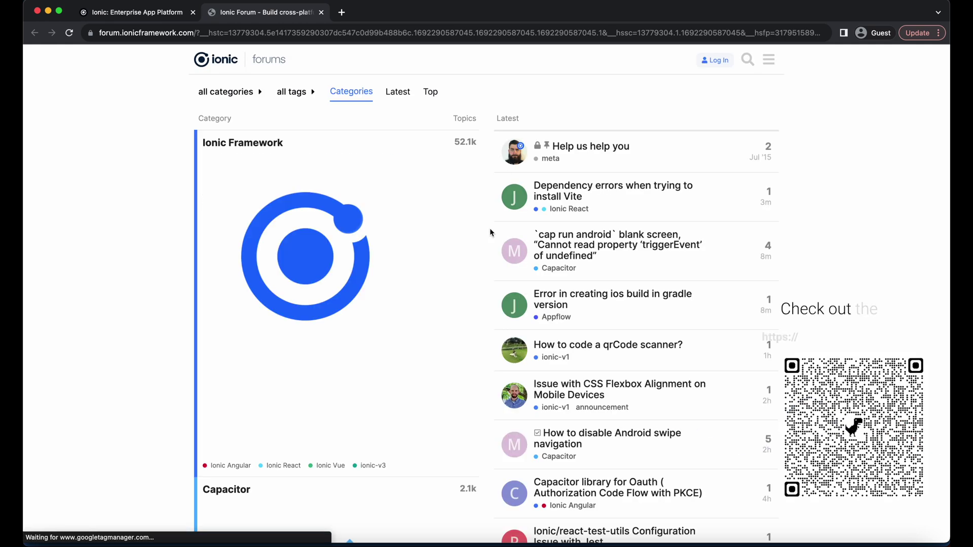
pyautogui.scroll(-4, 490, 232)
pyautogui.scroll(-10, 490, 232)
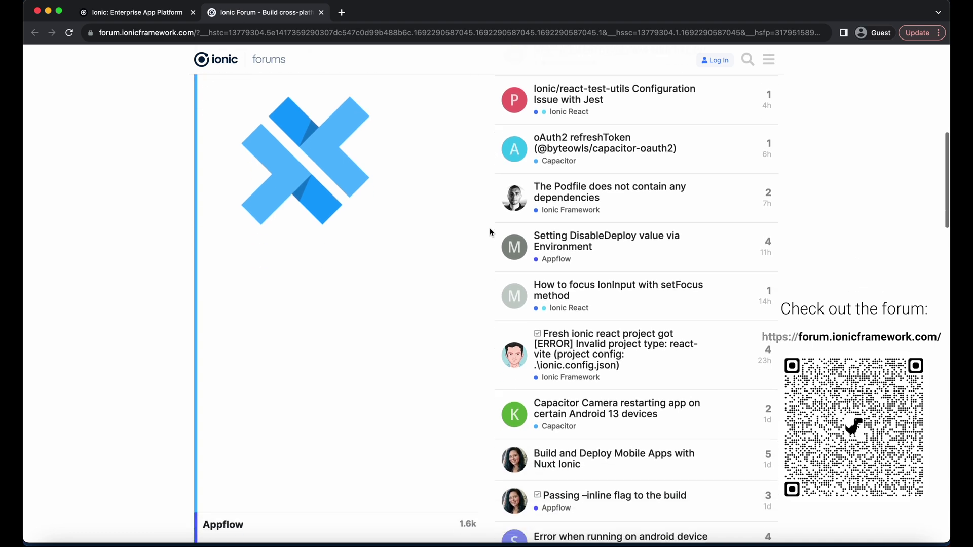
pyautogui.scroll(-6, 490, 232)
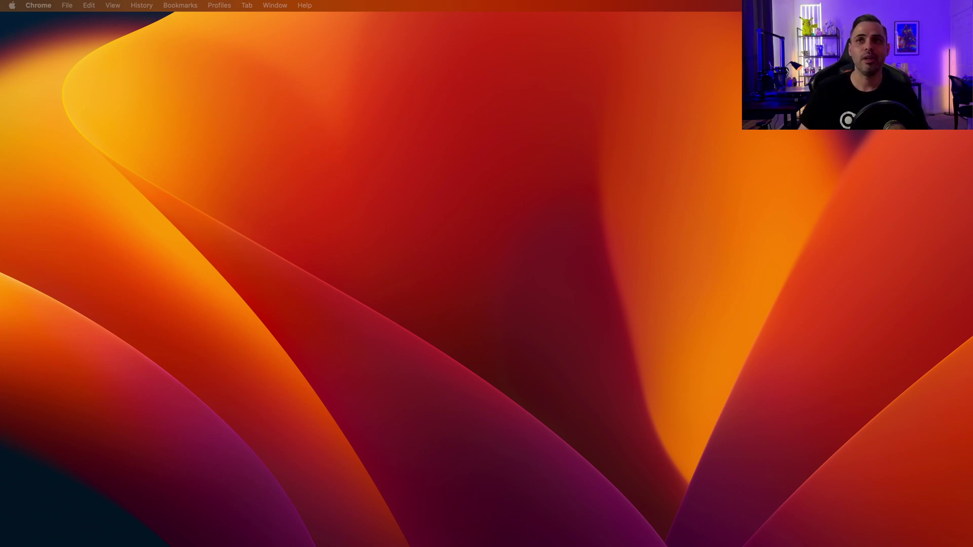
# - Maximise the browser and download the Node.js 18.17.1 LTS macOS installer
pyautogui.moveTo(972, 56); pyautogui.dragTo(489, 38)
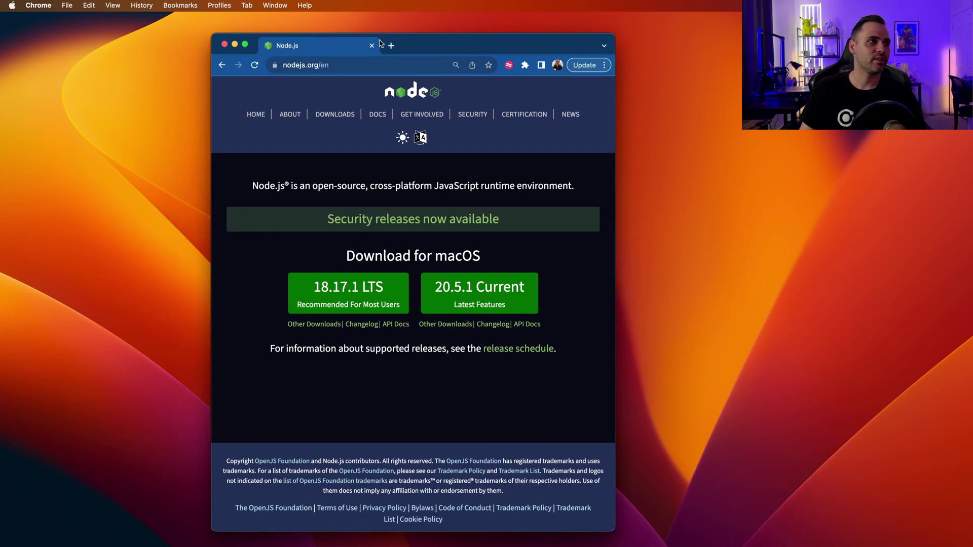
pyautogui.doubleClick(490, 38)
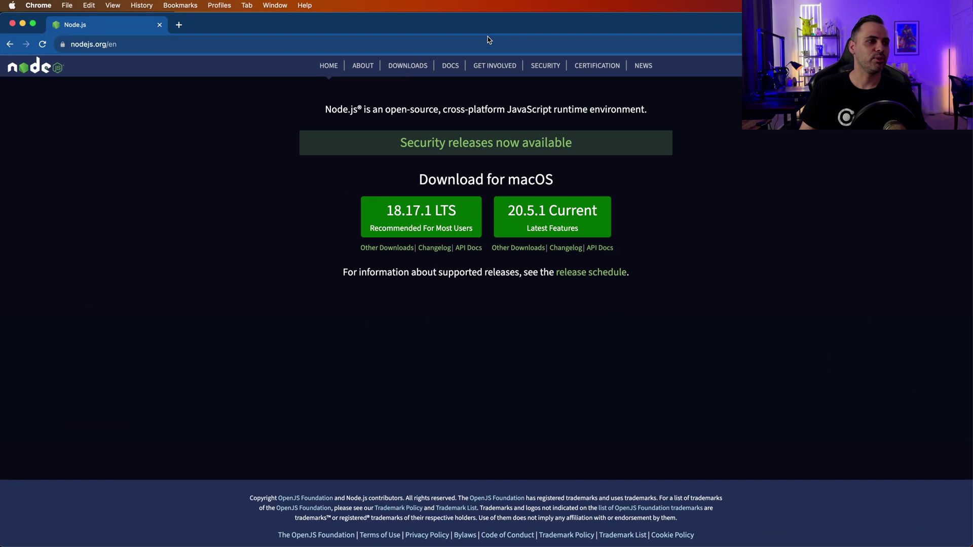
pyautogui.click(414, 213)
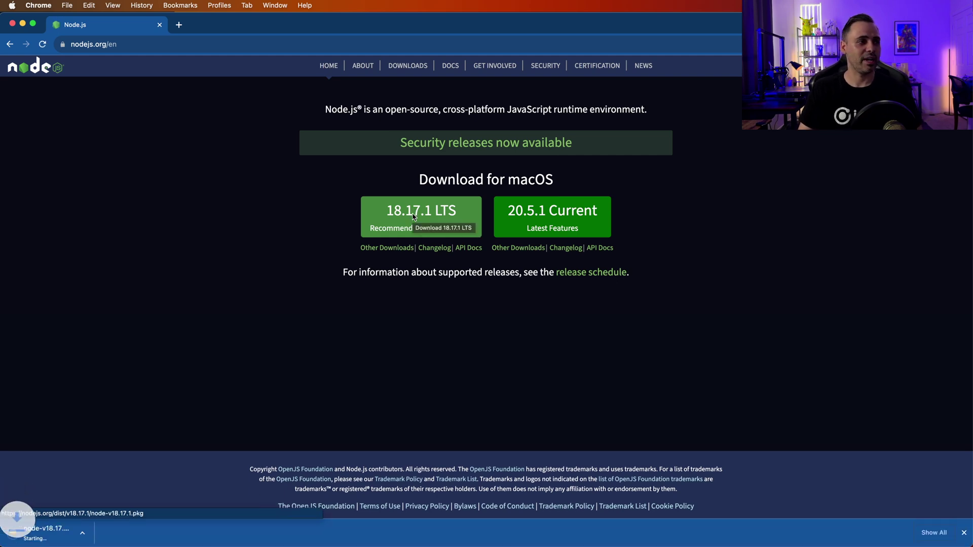
# - Run node-v18.17.1.pkg with the standard installation, accepting the licence, then close the installer
pyautogui.click(64, 539)
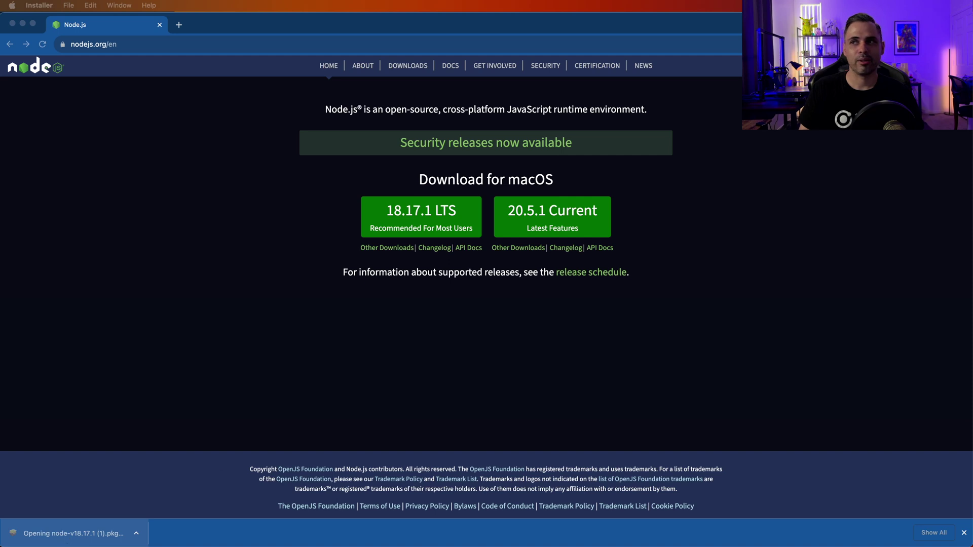
pyautogui.moveTo(541, 185); pyautogui.dragTo(476, 187)
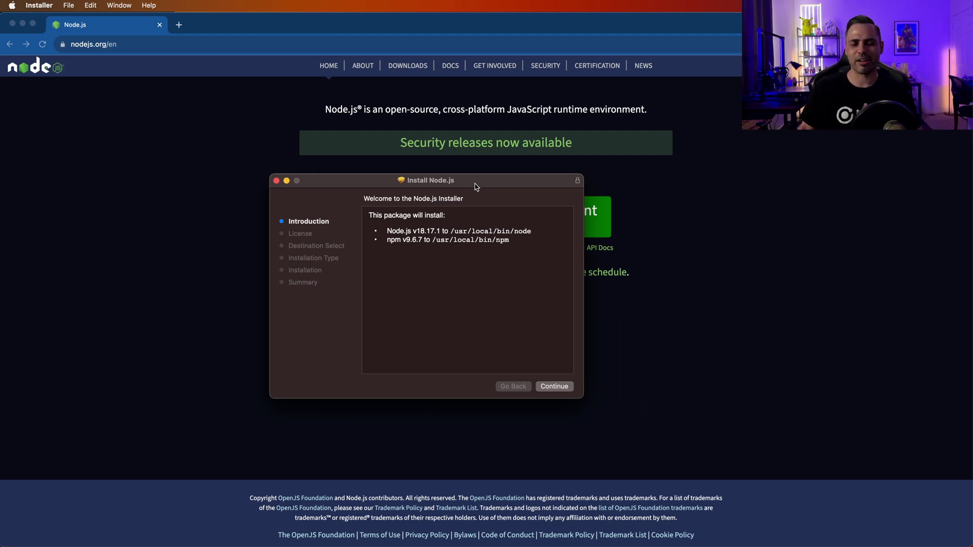
pyautogui.click(555, 388)
pyautogui.click(555, 387)
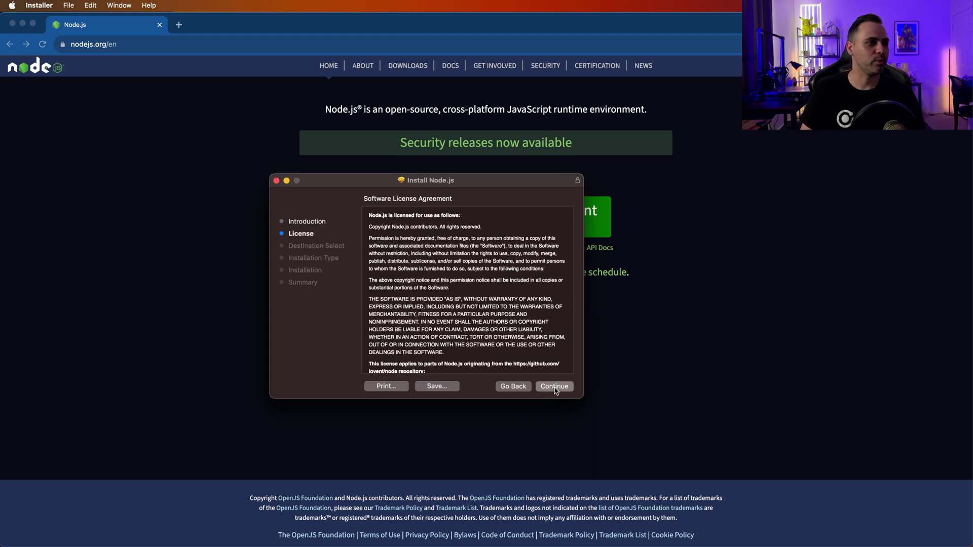
pyautogui.click(534, 318)
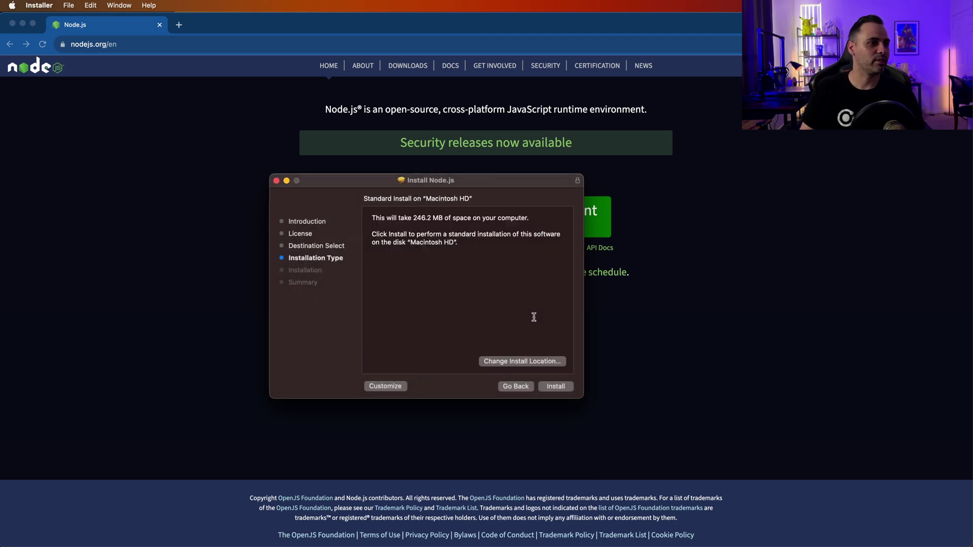
pyautogui.click(561, 387)
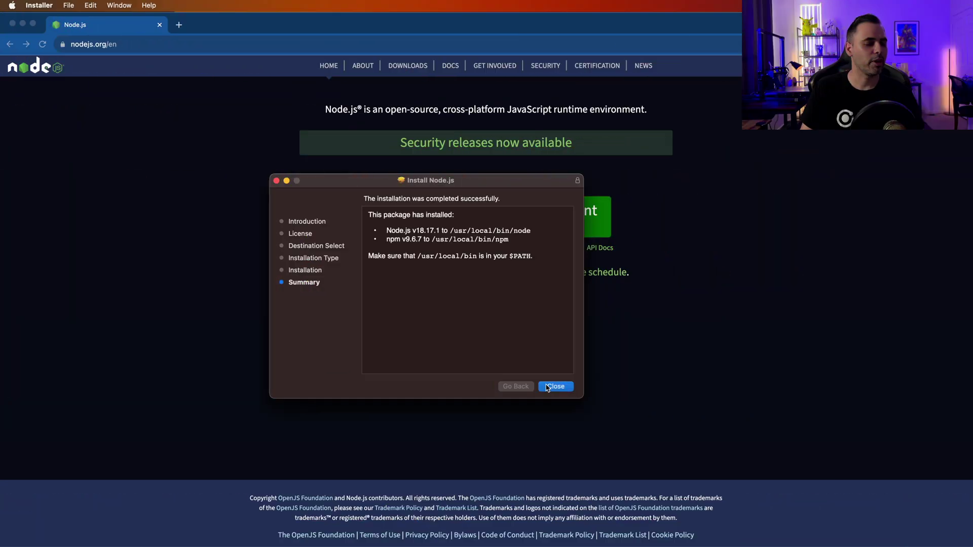
pyautogui.click(547, 388)
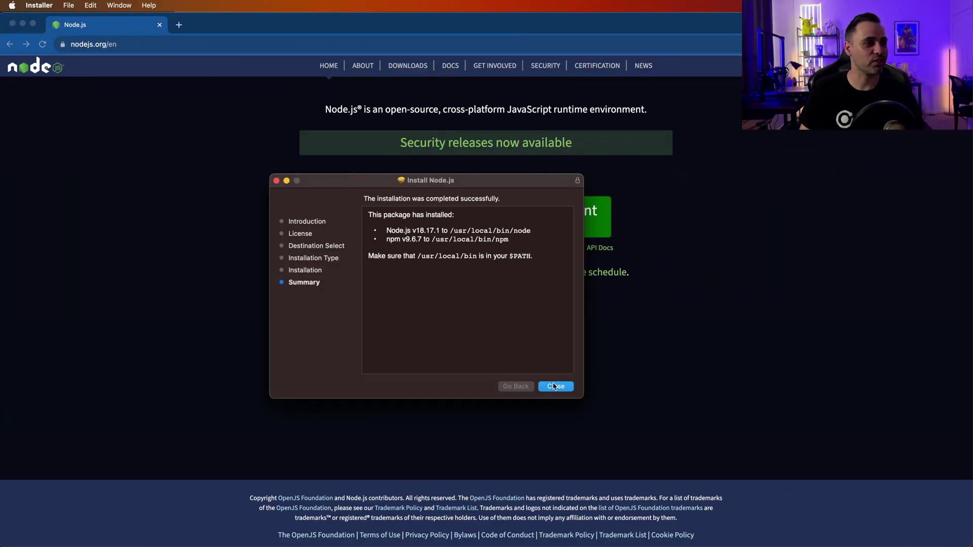
pyautogui.press('Return')
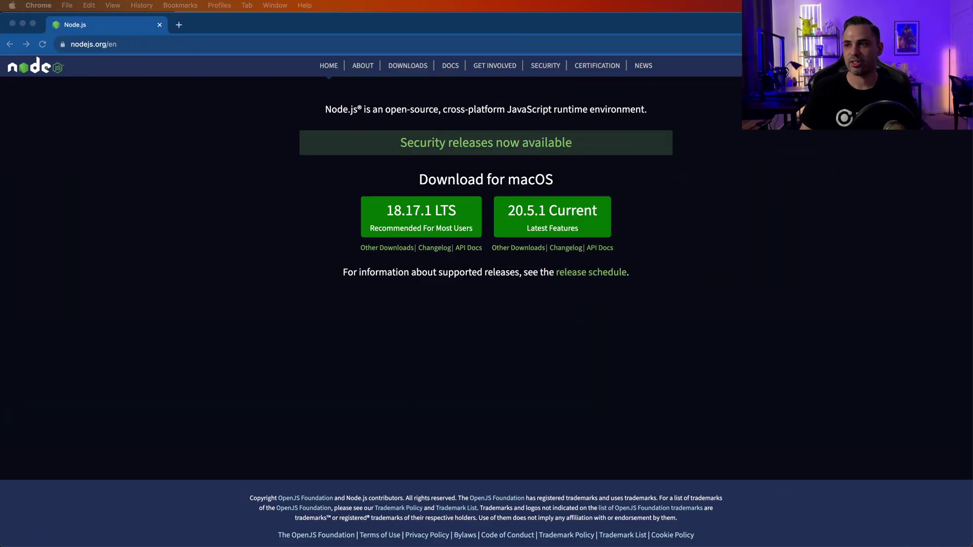
# - Confirm node --version reports v18.17.1 and npm --version reports 9.6.7
pyautogui.moveTo(972, 183); pyautogui.dragTo(465, 168)
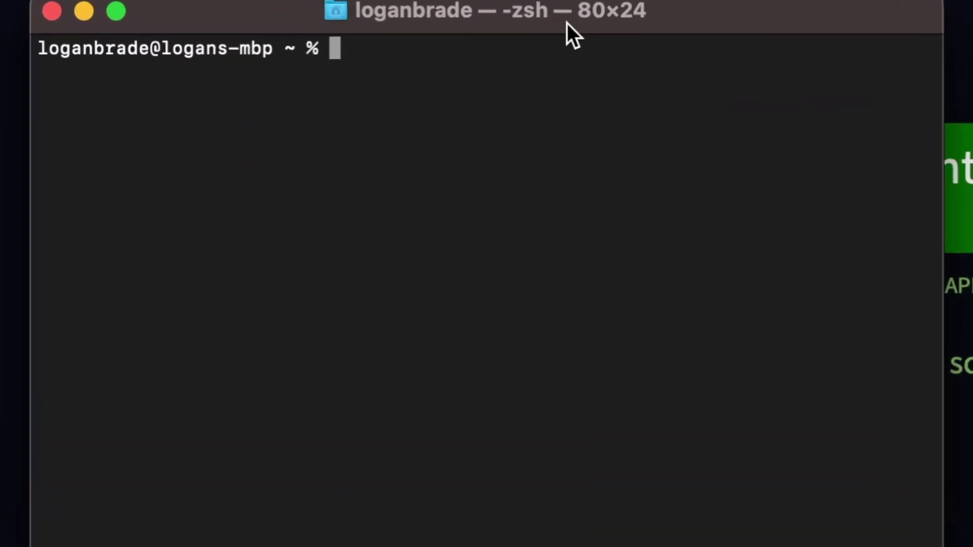
pyautogui.write('node --version')
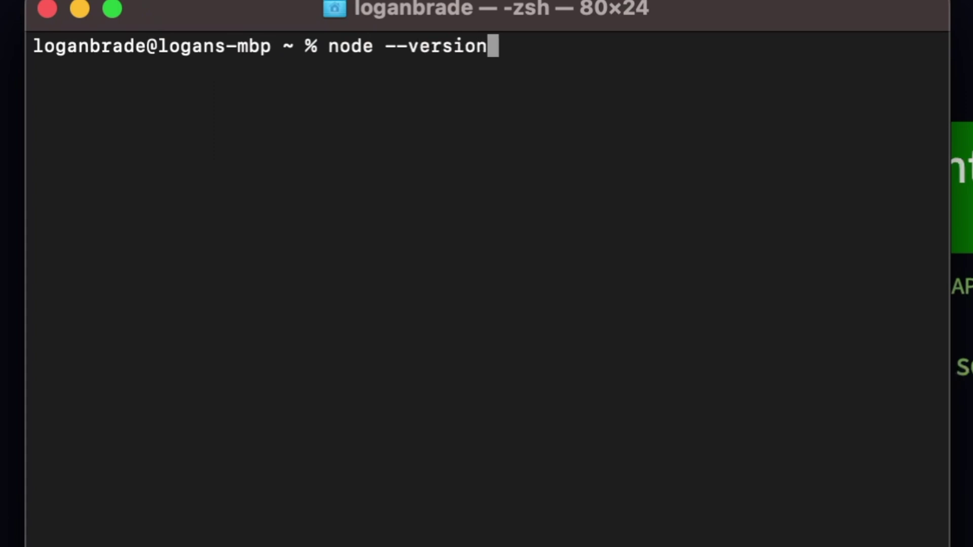
pyautogui.press('Return')
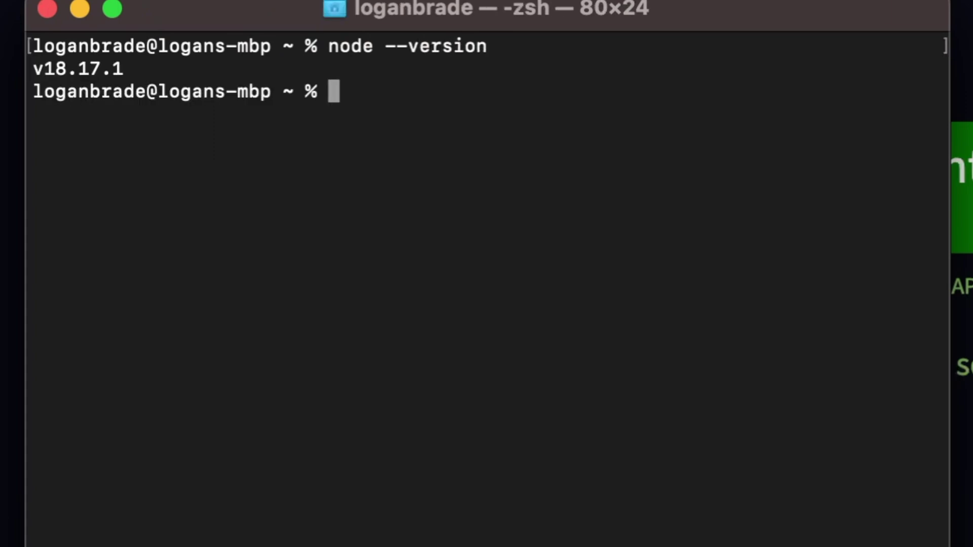
pyautogui.write('npm --version')
pyautogui.press('Return')
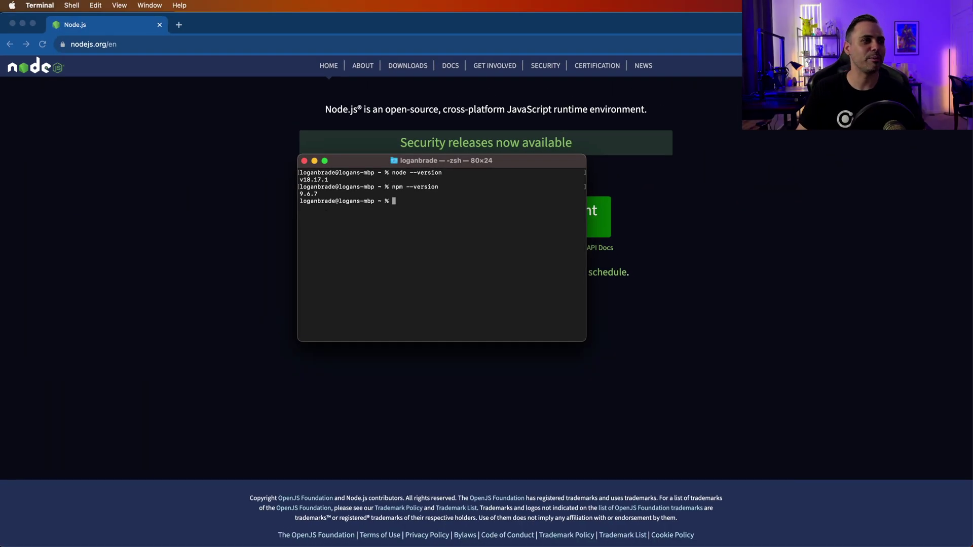
# - Close Terminal and merge the Android Studio download page into the Node.js browser window
pyautogui.click(304, 161)
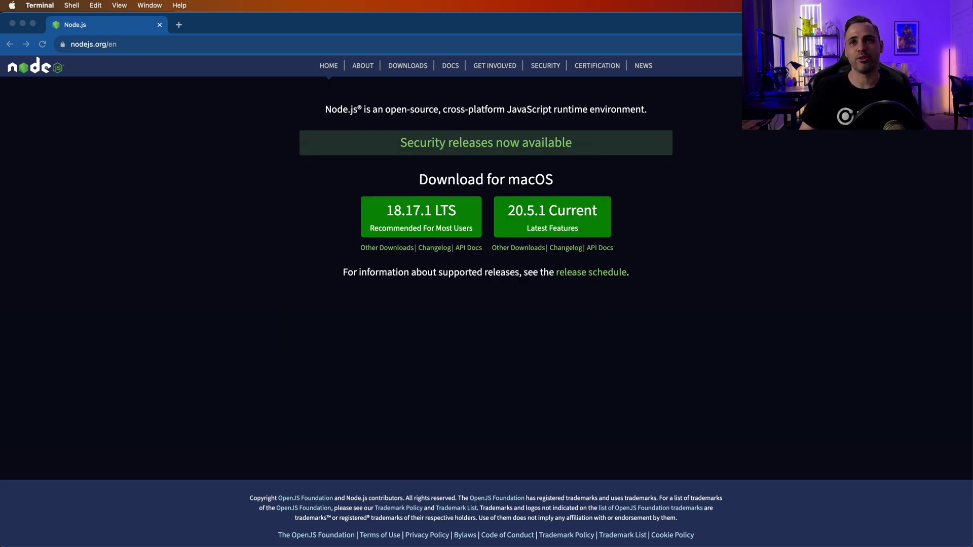
pyautogui.press('super+Tab')
pyautogui.moveTo(583, 76); pyautogui.dragTo(238, 30)
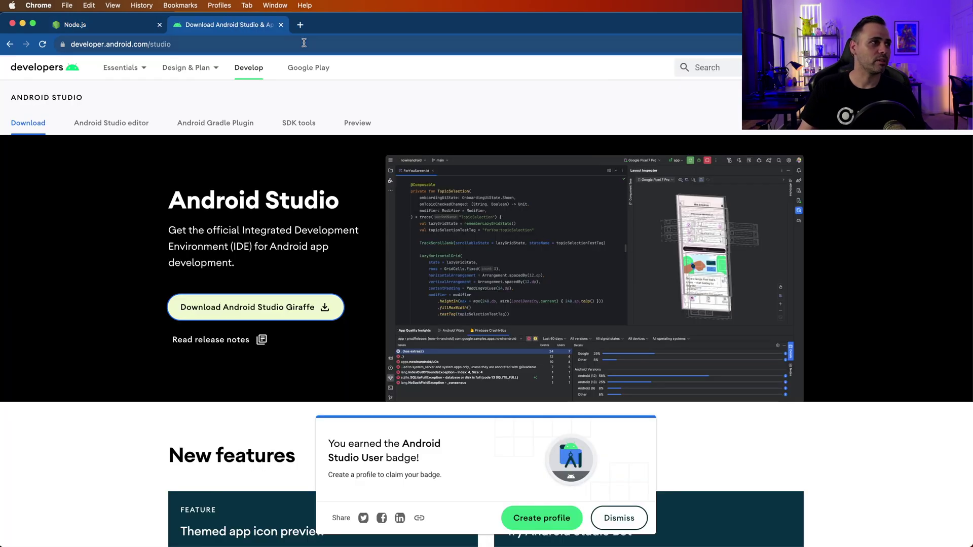
# - Accept the Android Studio Giraffe licence terms and download the Mac with Apple chip build
pyautogui.press('super+shift+c')
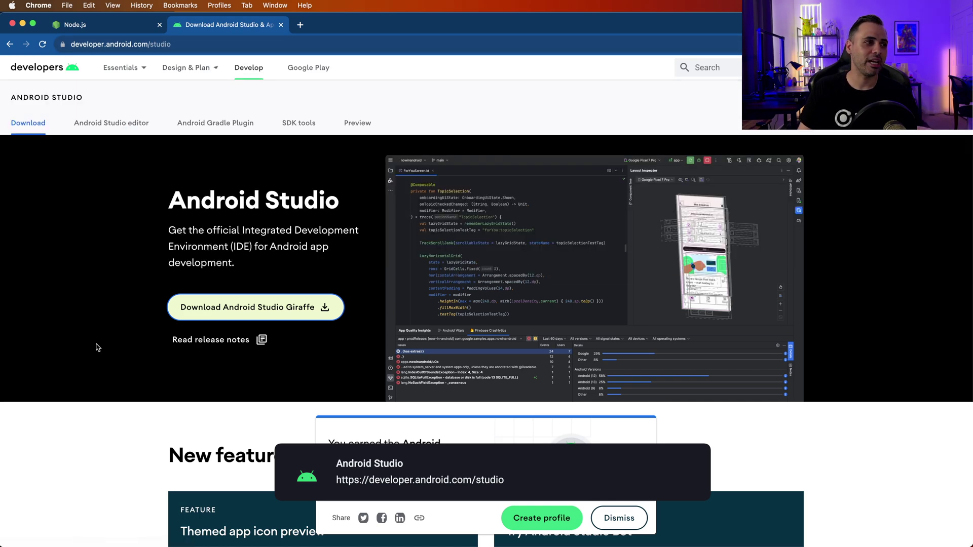
pyautogui.click(200, 314)
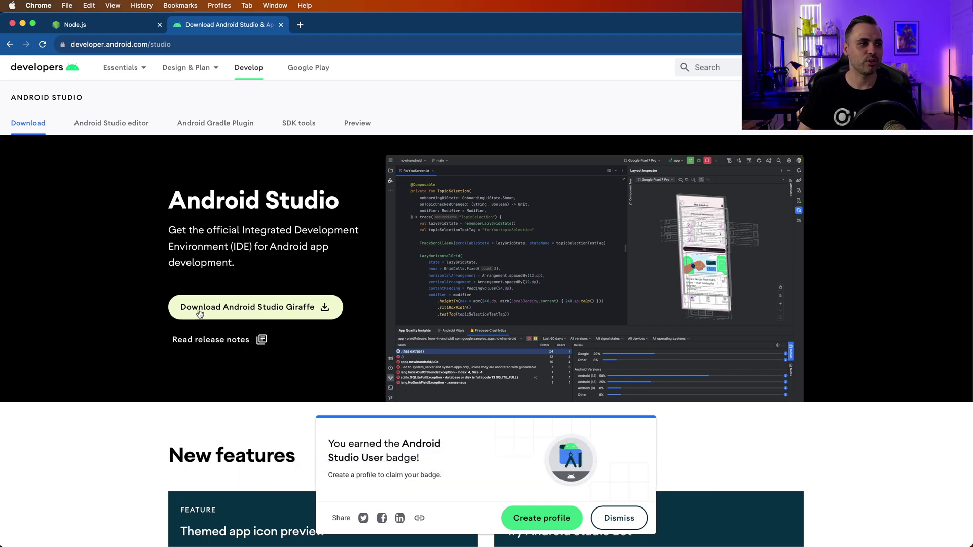
pyautogui.click(206, 310)
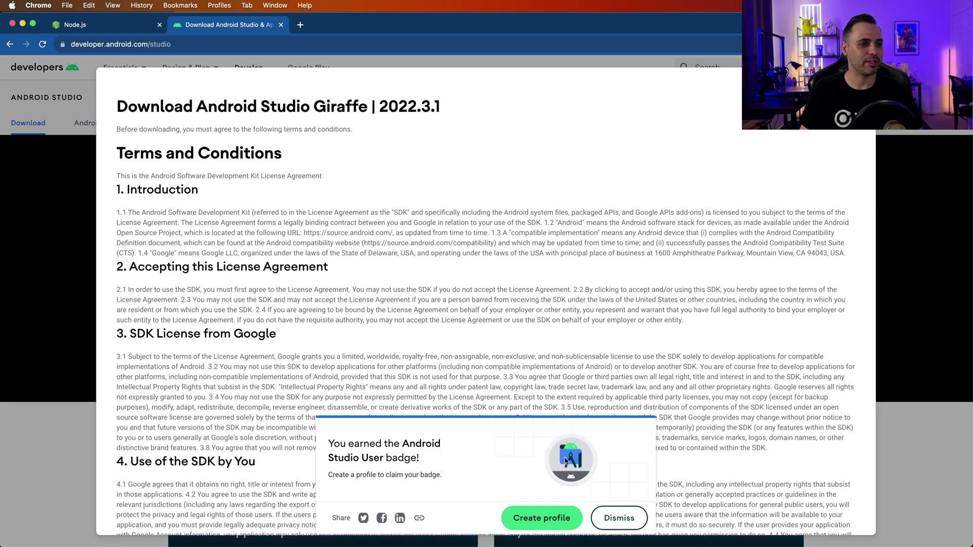
pyautogui.click(619, 518)
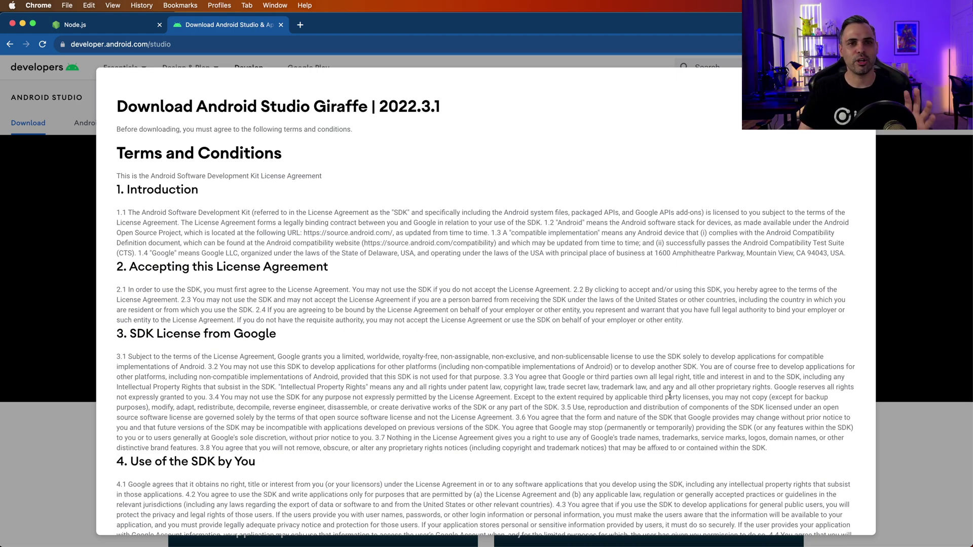
pyautogui.scroll(-20, 692, 393)
pyautogui.scroll(-4, 692, 393)
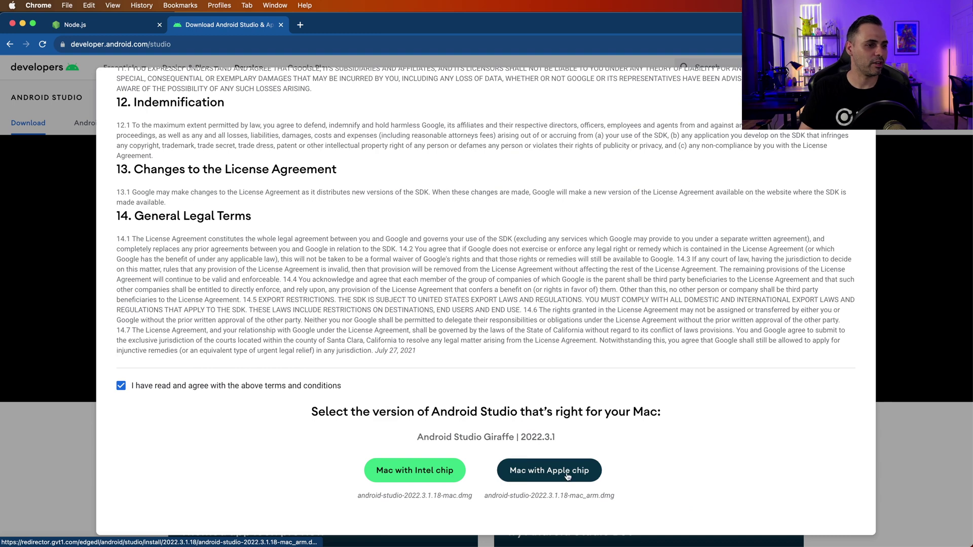
pyautogui.click(539, 470)
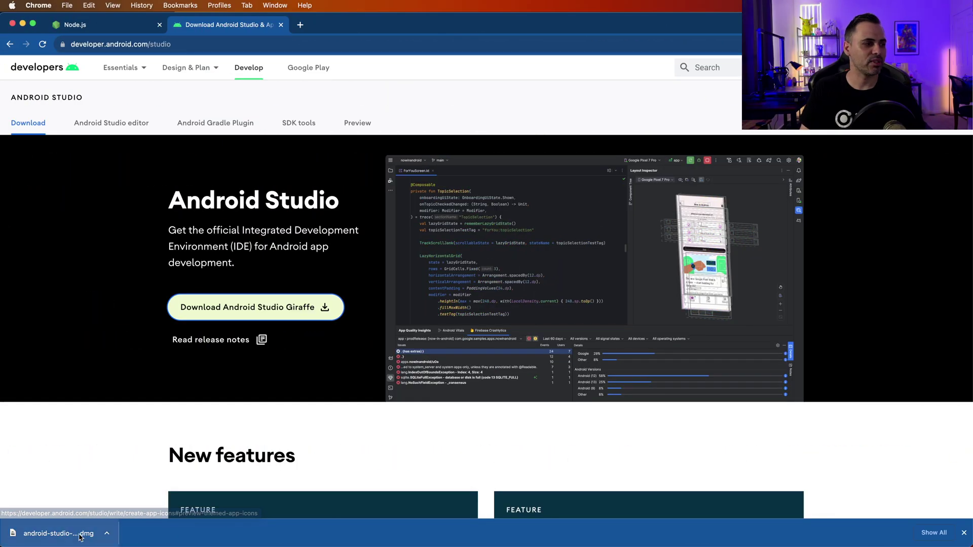
# - Copy Android Studio from its disk image into Applications and launch it
pyautogui.click(79, 537)
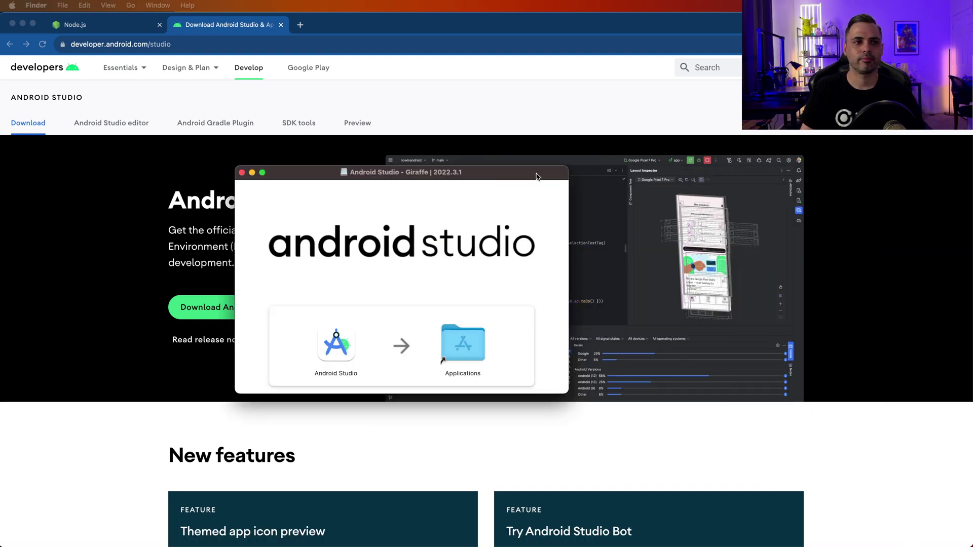
pyautogui.moveTo(367, 328); pyautogui.dragTo(507, 338)
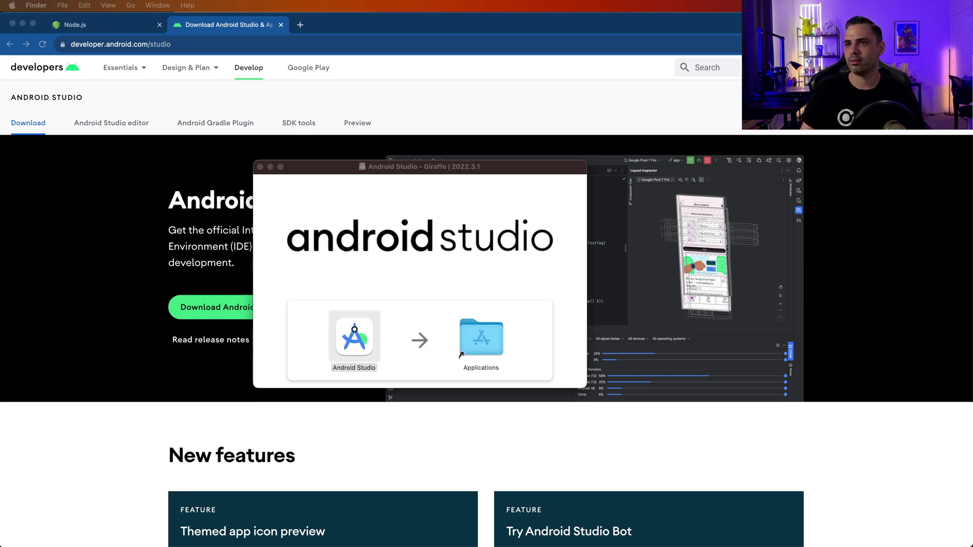
pyautogui.moveTo(648, 96); pyautogui.dragTo(610, 96)
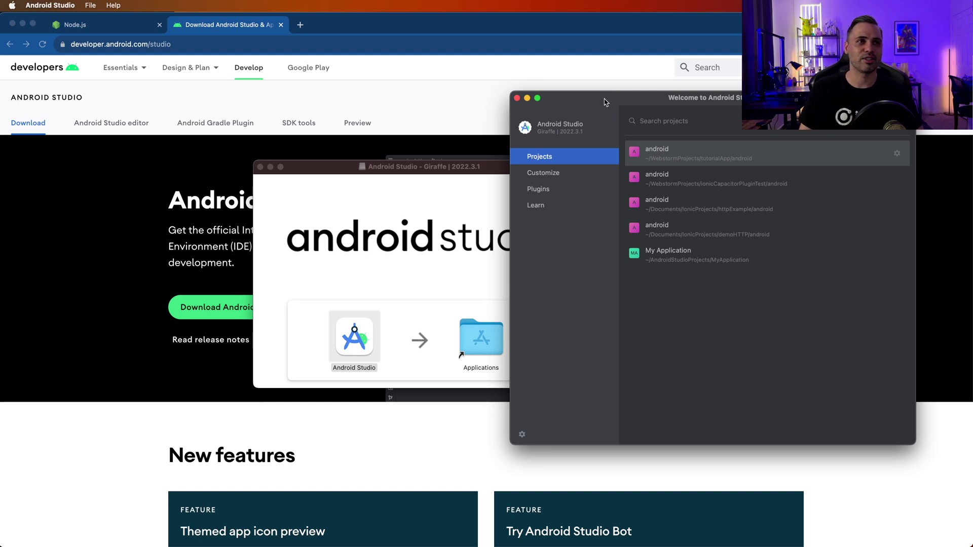
# - Close the Android Studio welcome window and centre the App Store's xcode results
pyautogui.click(517, 98)
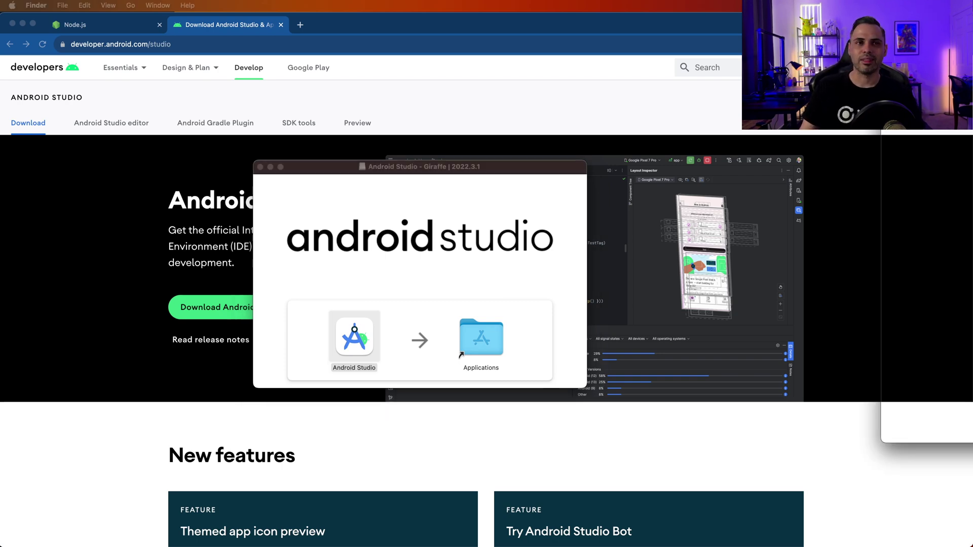
pyautogui.press('super+Tab')
pyautogui.moveTo(811, 66); pyautogui.dragTo(556, 111)
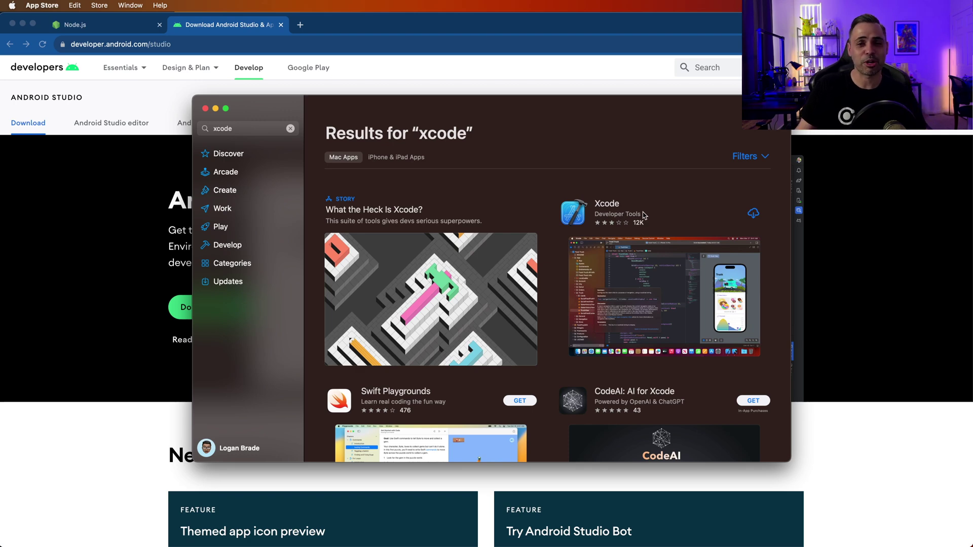
# - Download and install Xcode from the App Store's xcode results
pyautogui.click(753, 213)
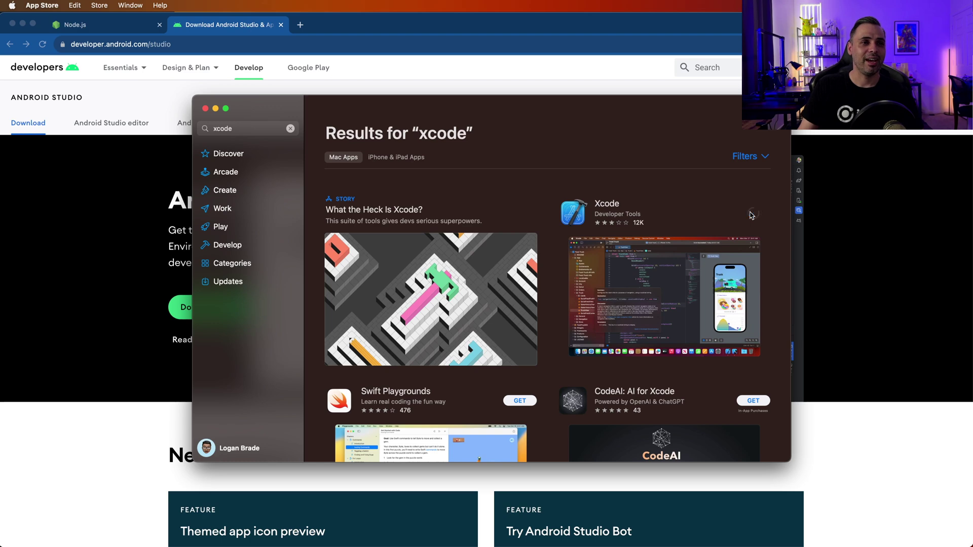
pyautogui.moveTo(751, 216)
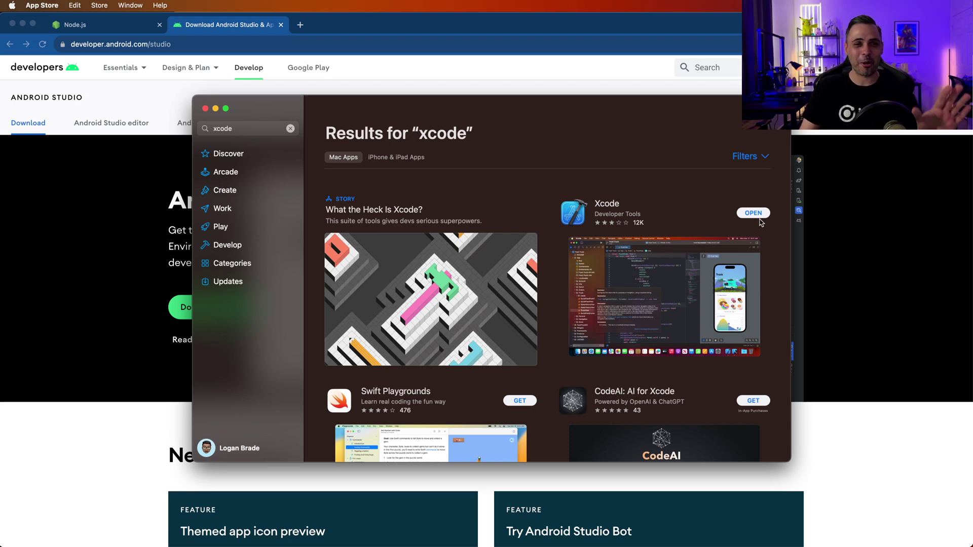
# - Open the installed Xcode 14.3.1 from the App Store to its welcome window
pyautogui.scroll(-1, 754, 210)
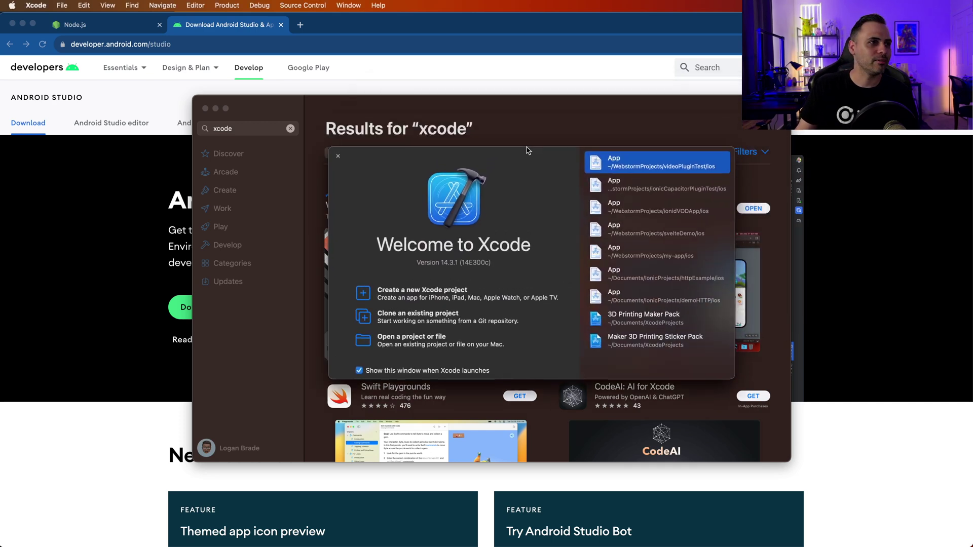
# - Close the Welcome to Xcode window and switch to Terminal
pyautogui.click(339, 156)
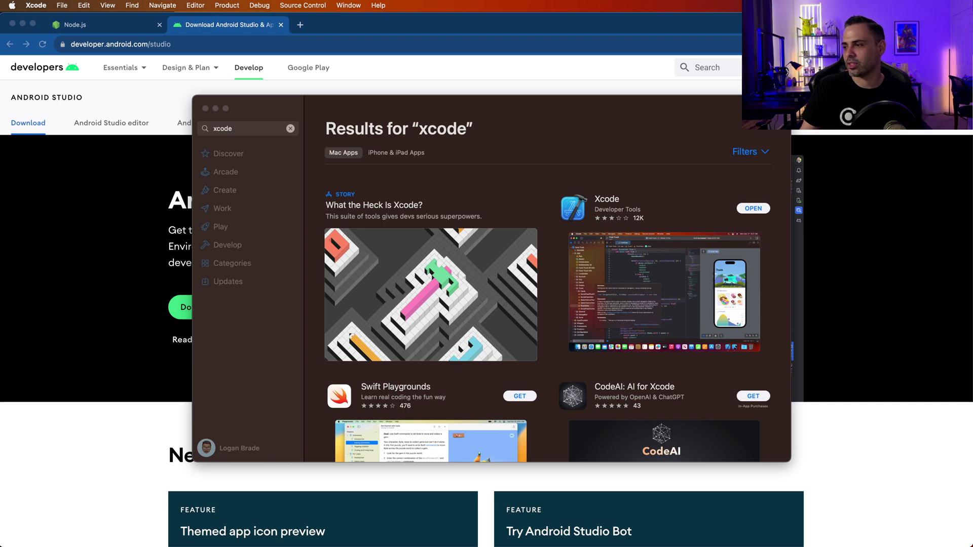
pyautogui.press('super+Tab')
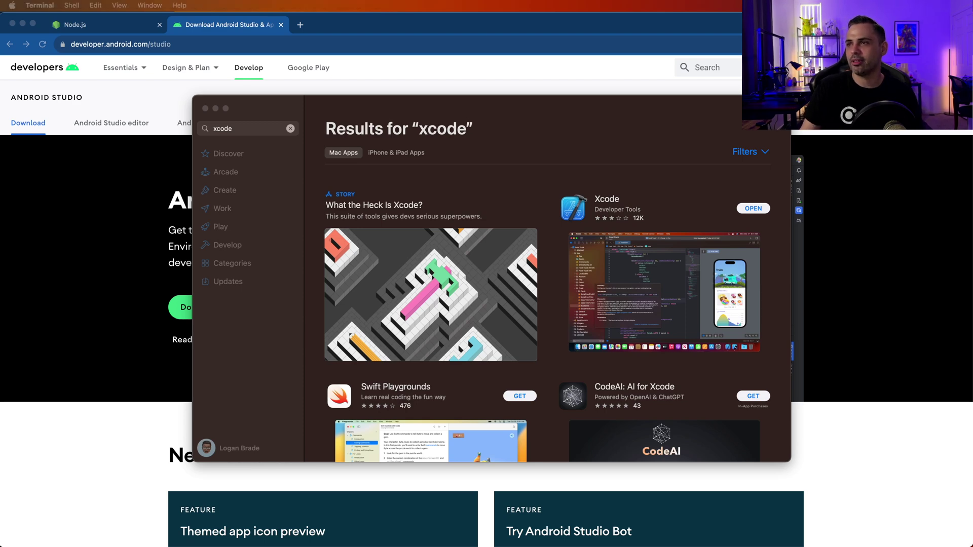
# - Center the Terminal window and maximize it to fill the screen
pyautogui.moveTo(958, 192); pyautogui.dragTo(630, 193)
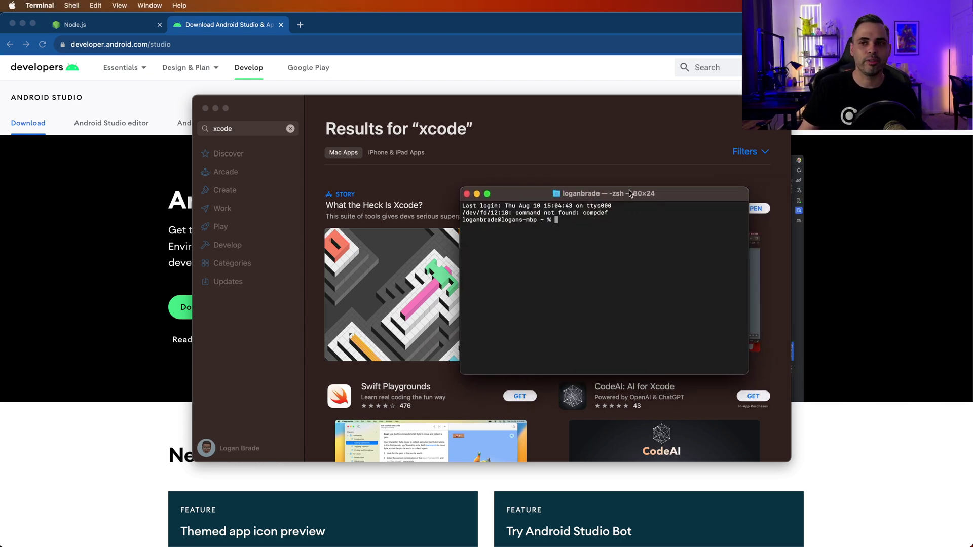
pyautogui.doubleClick(630, 194)
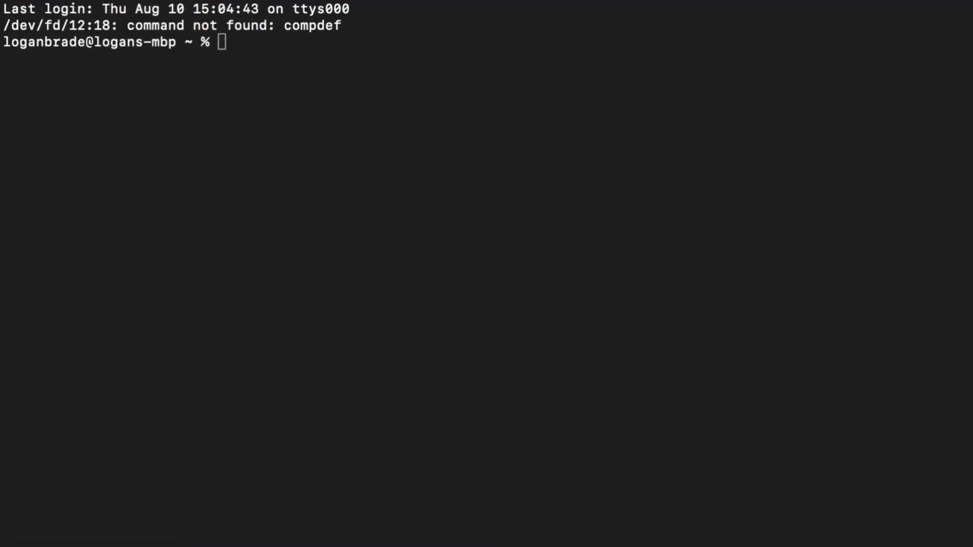
pyautogui.click(707, 233)
pyautogui.press('super+v')
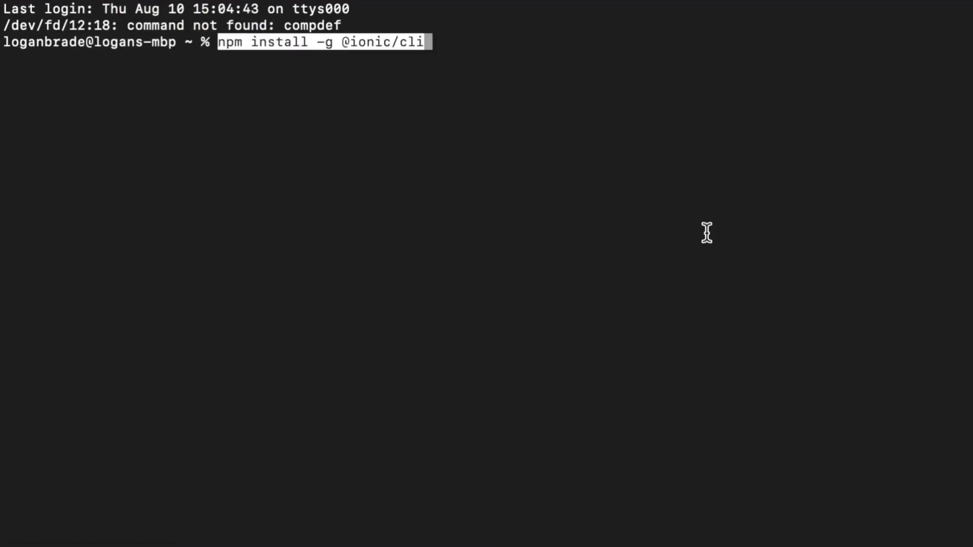
pyautogui.press('Return')
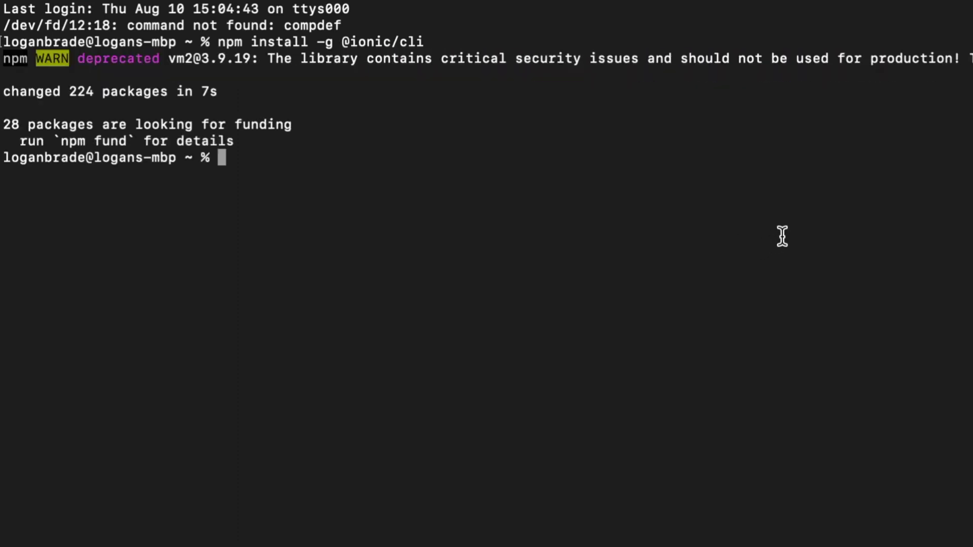
pyautogui.write('ionic ')
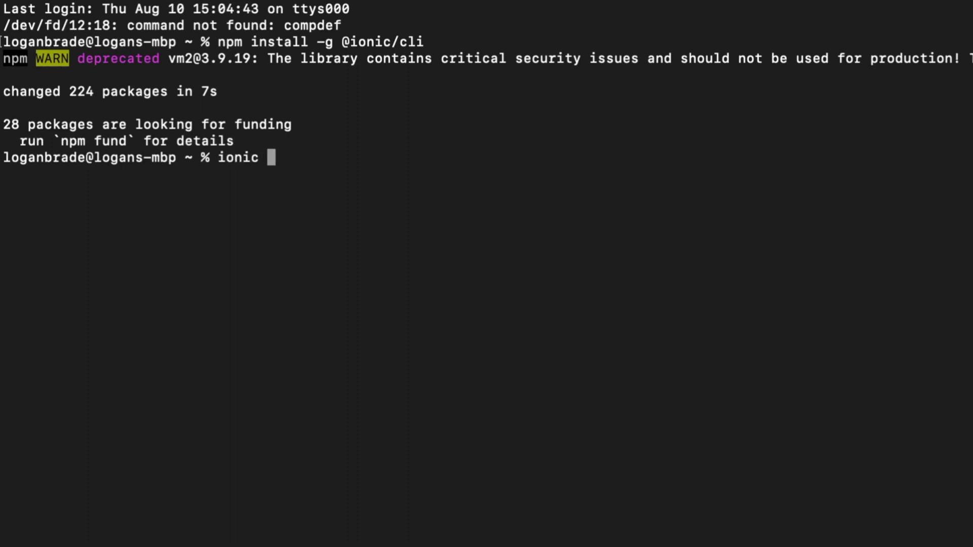
pyautogui.write('--version')
pyautogui.press('Return')
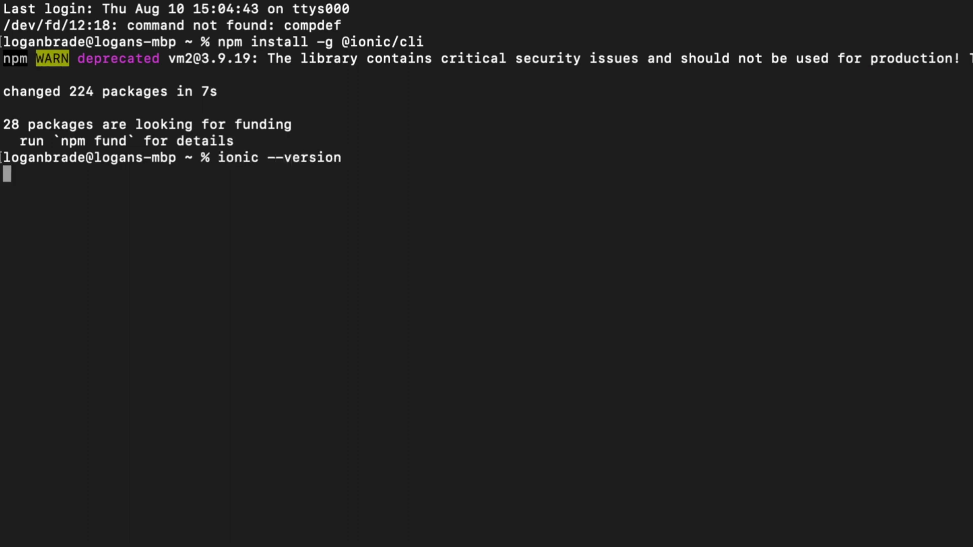